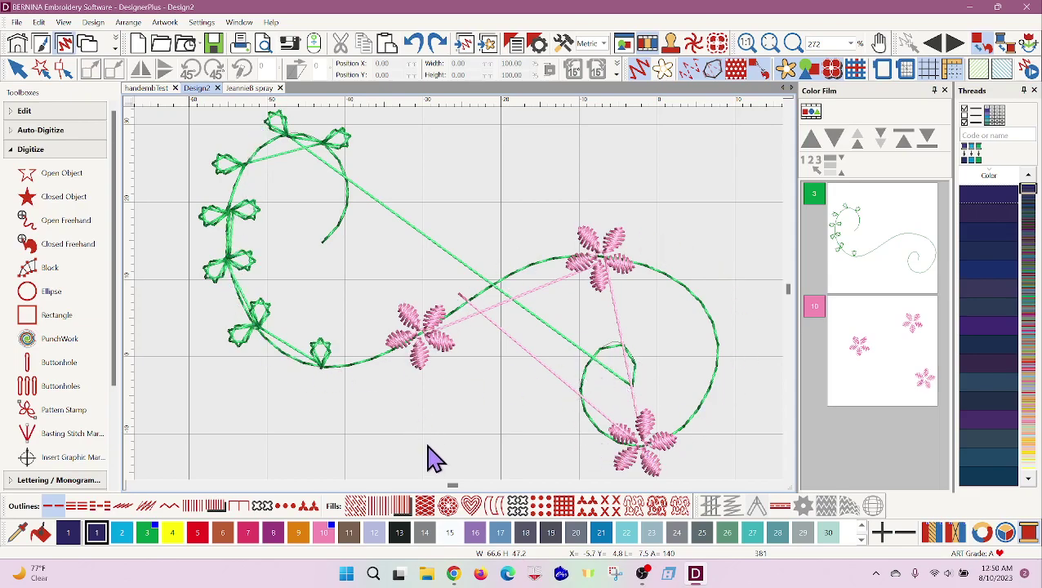
# Choose the Half Knot 3-5mm pattern from the _Candlewicking set for Pattern Stamp
pyautogui.click(62, 414)
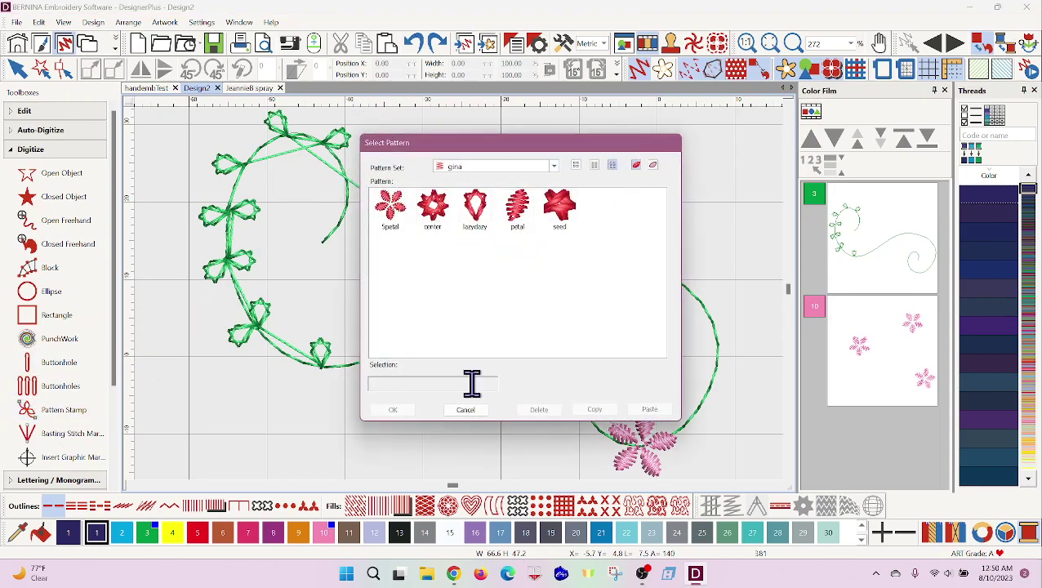
pyautogui.click(464, 409)
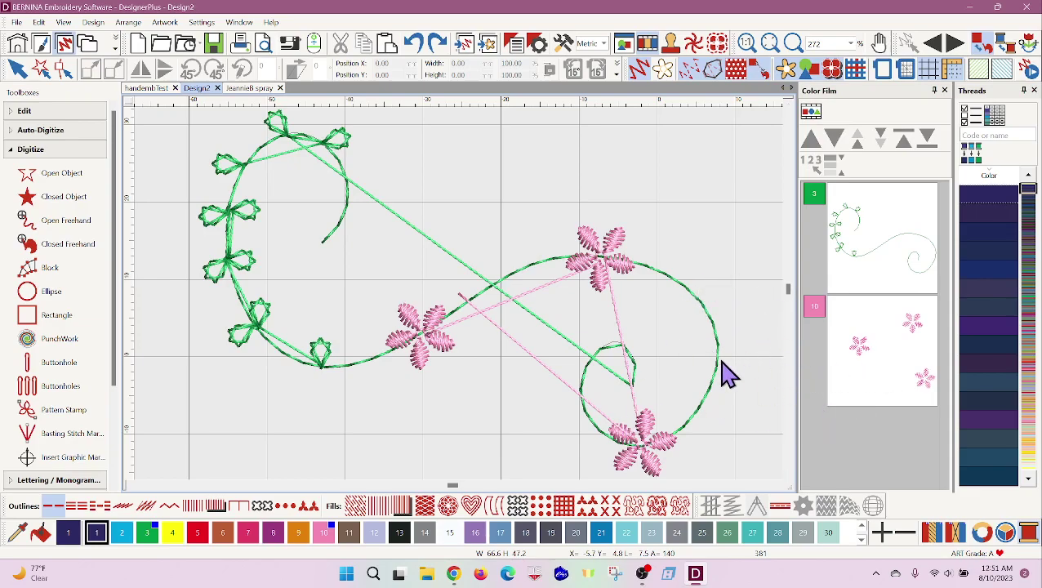
pyautogui.click(68, 412)
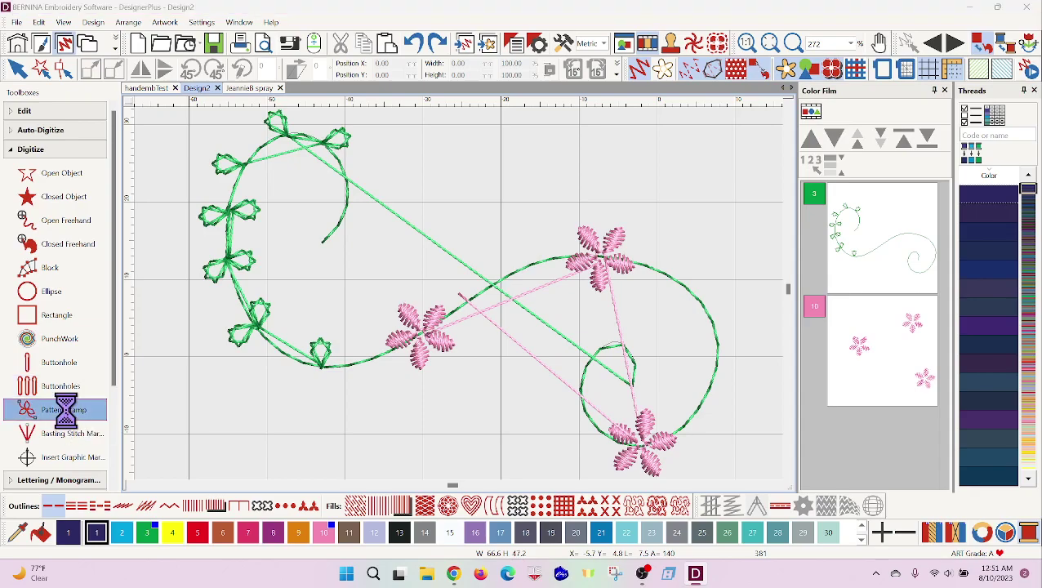
pyautogui.click(553, 166)
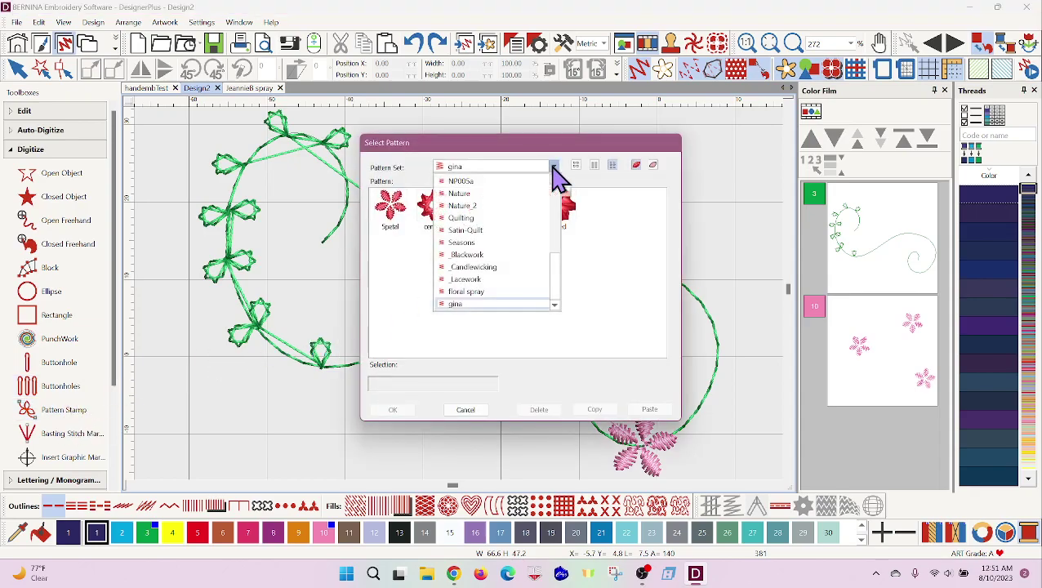
pyautogui.moveTo(564, 273)
pyautogui.mouseDown()
pyautogui.moveTo(565, 259)
pyautogui.moveTo(559, 267)
pyautogui.mouseUp()
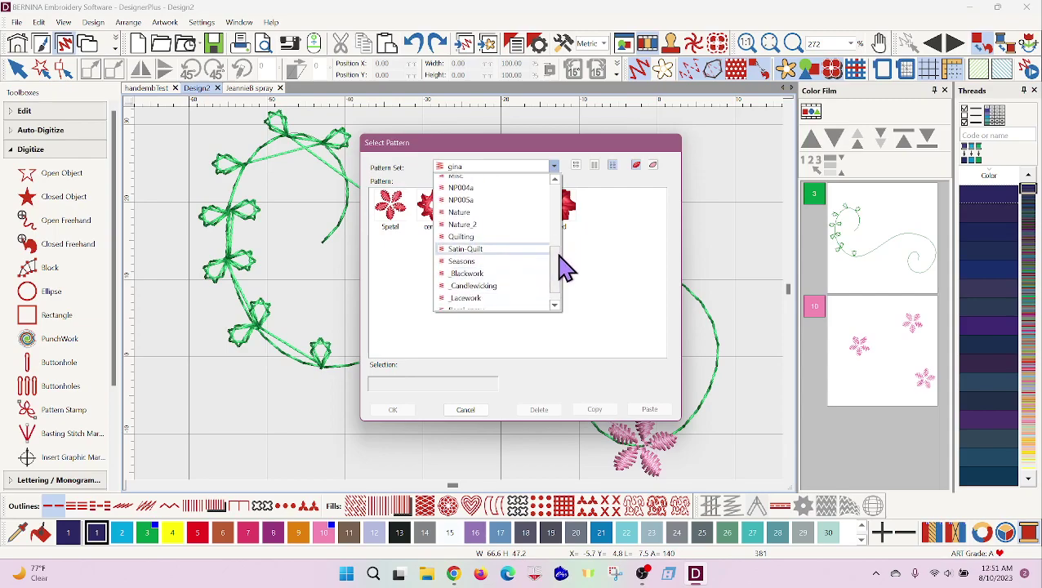
pyautogui.click(487, 287)
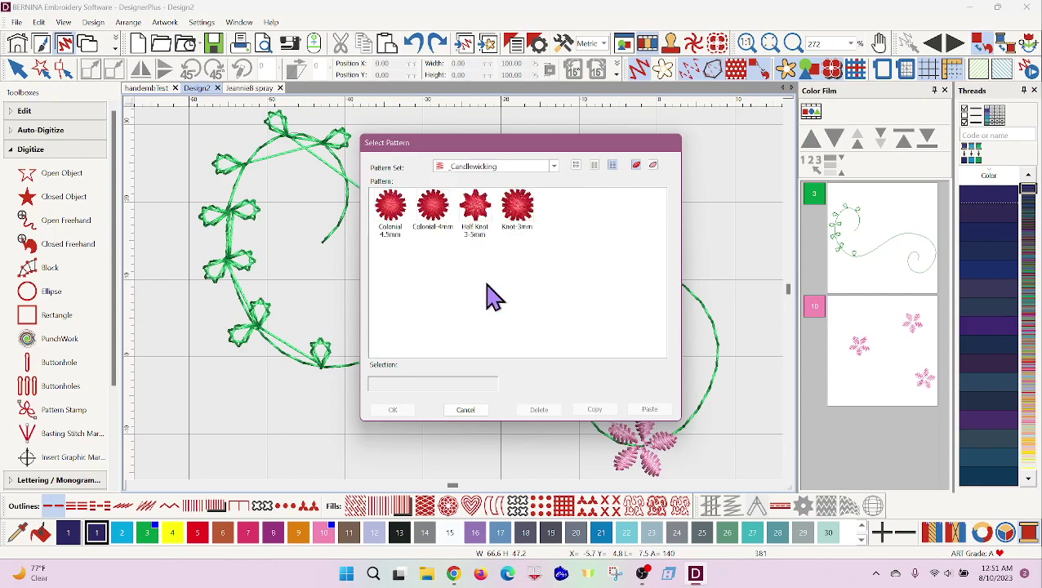
pyautogui.click(477, 210)
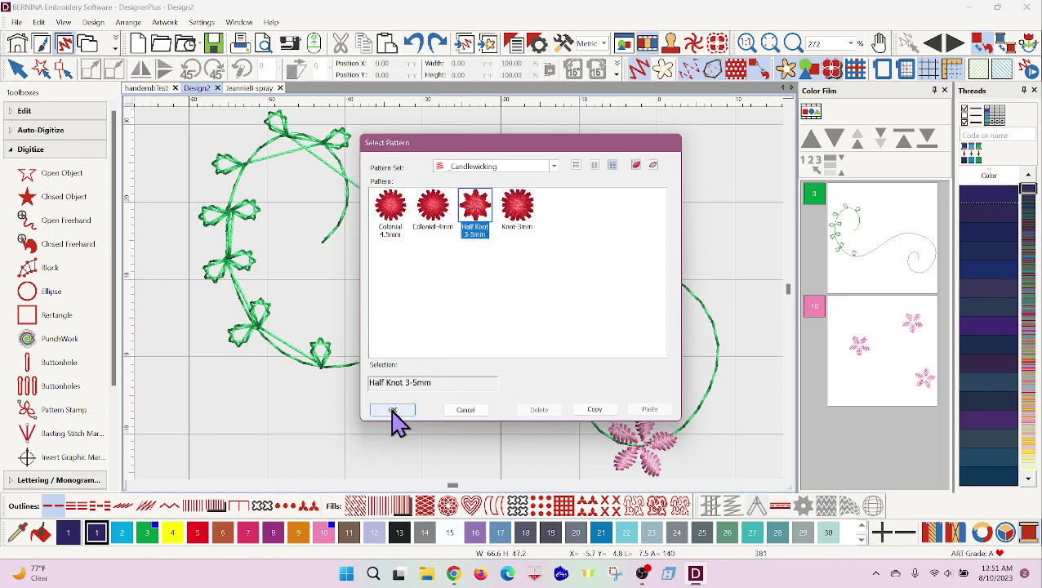
pyautogui.click(393, 411)
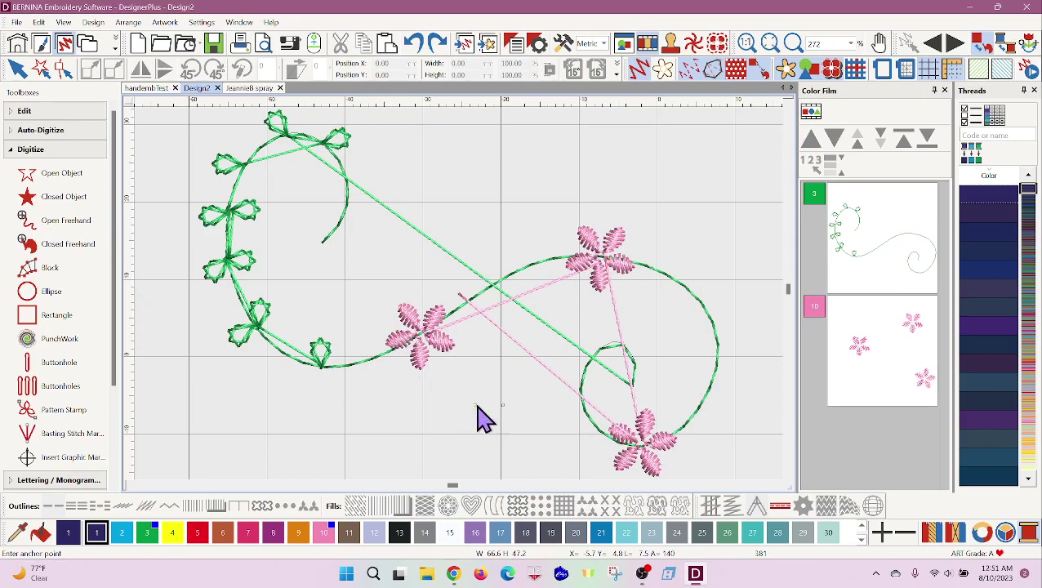
# Stamp a Half Knot in the left, upper-right and bottom flower centres, then stop stamping
pyautogui.click(411, 337)
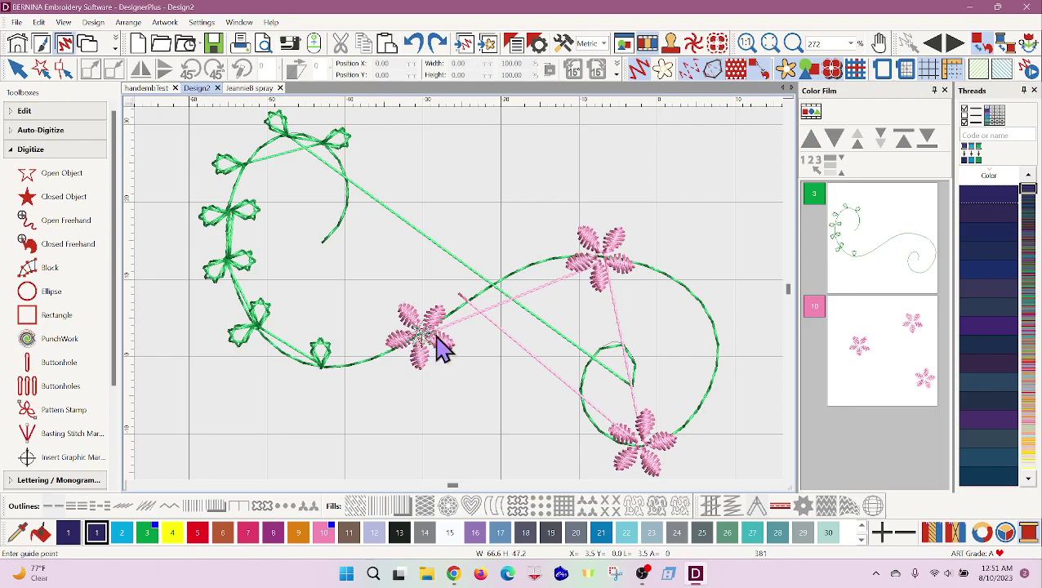
pyautogui.click(437, 337)
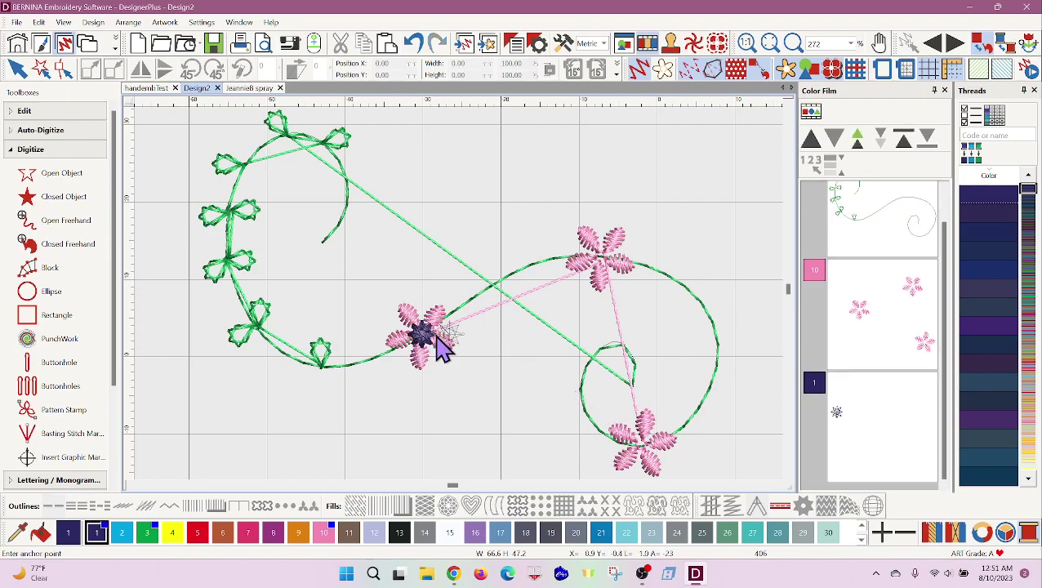
pyautogui.click(594, 263)
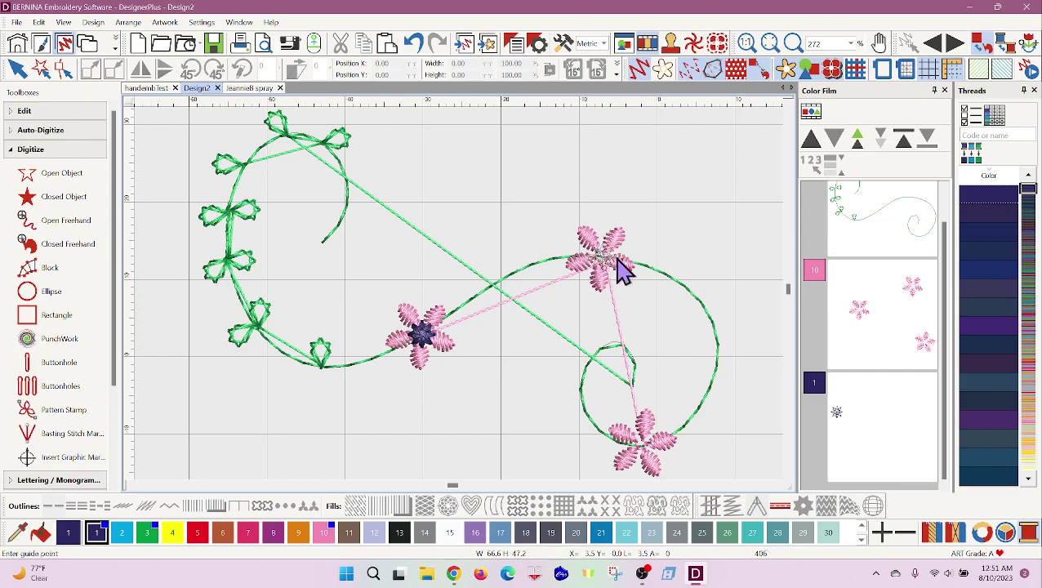
pyautogui.click(619, 263)
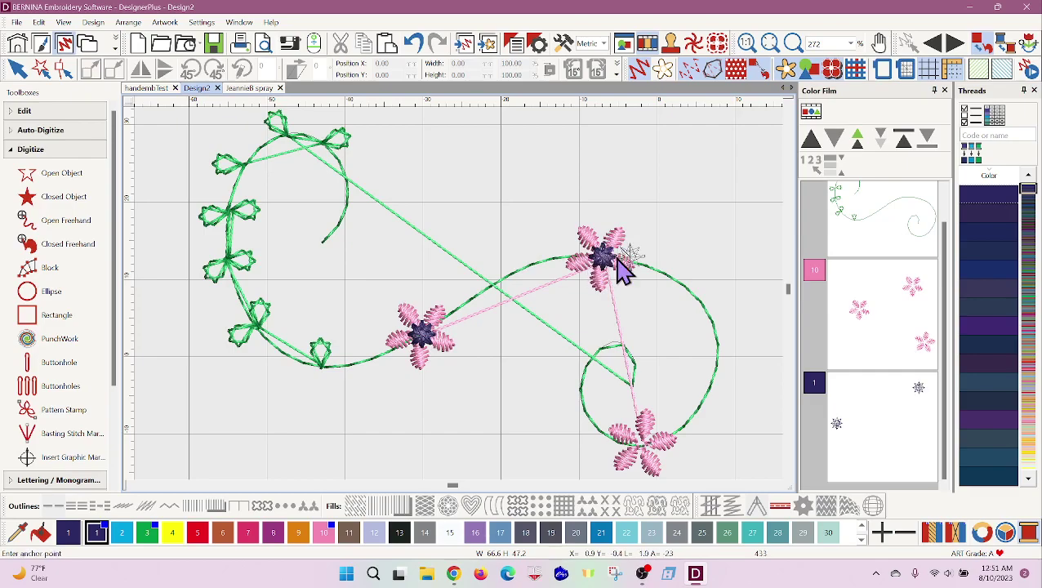
pyautogui.click(631, 459)
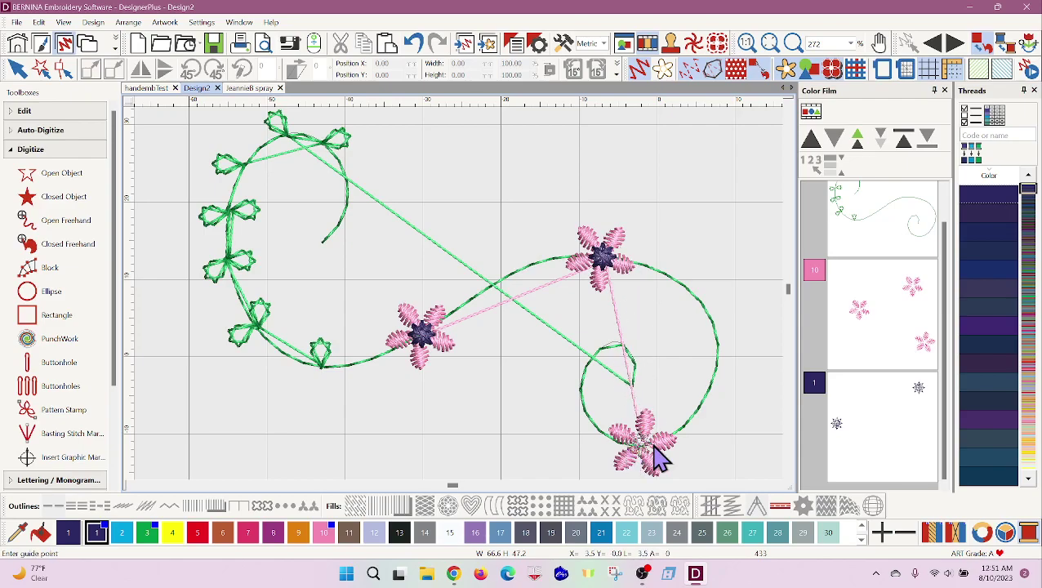
pyautogui.click(655, 449)
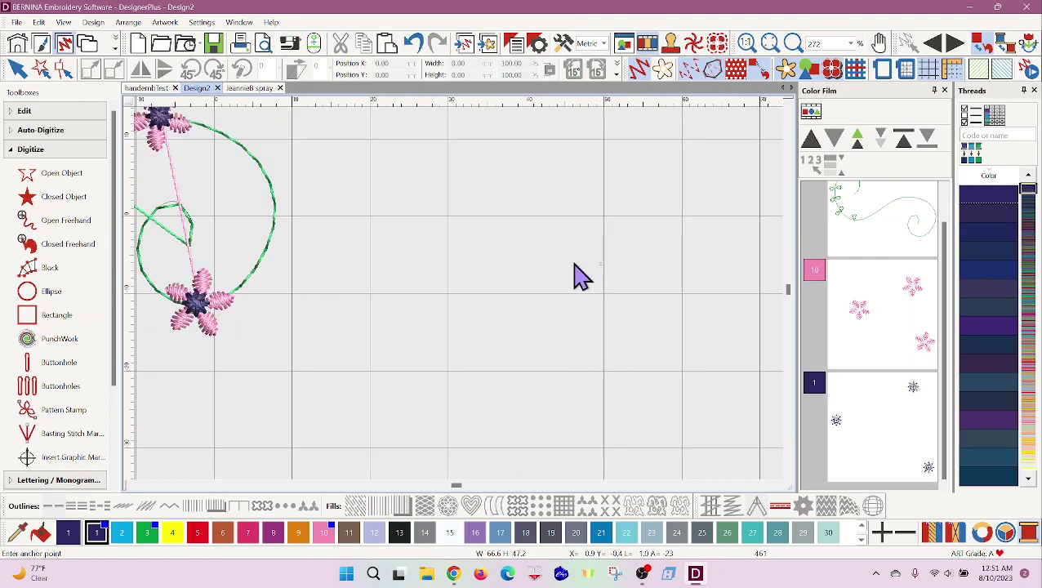
pyautogui.hscroll(3, 660, 382)
pyautogui.press('c')
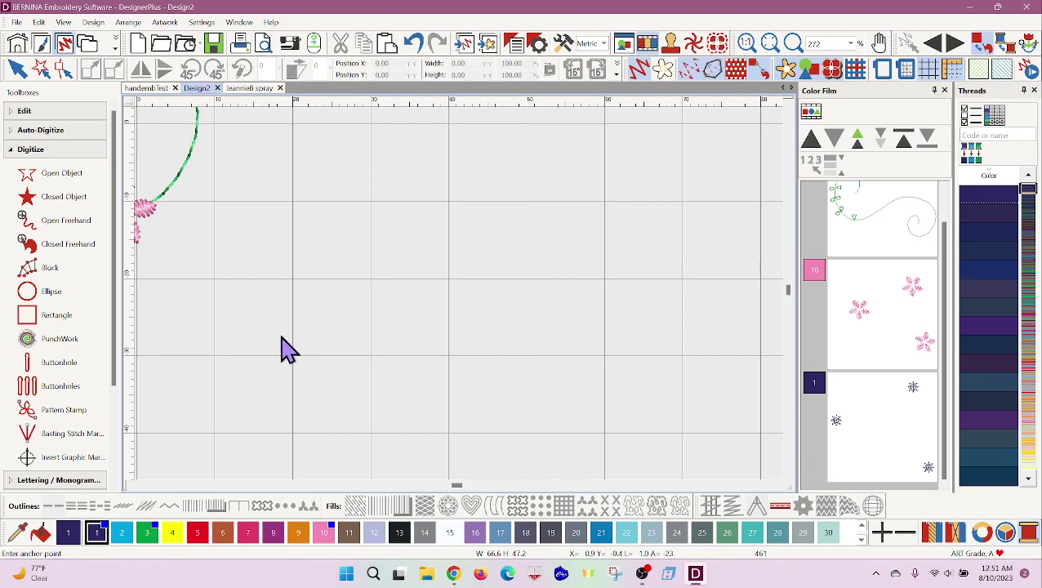
pyautogui.press('Escape')
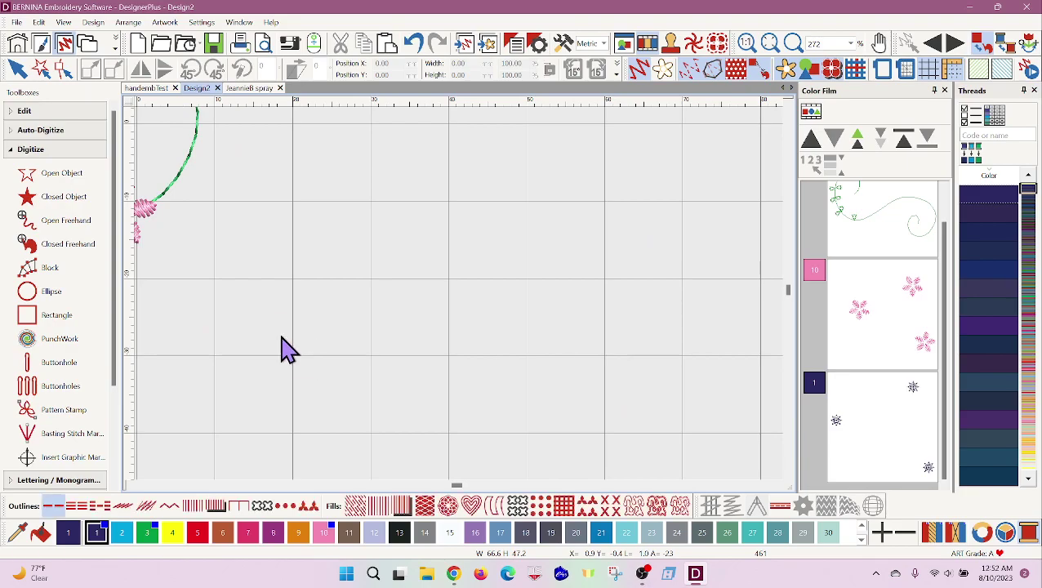
# Recolour the Half Knot flower-centre block to yellow palette swatch 4 and deselect
pyautogui.press('1')
pyautogui.click(905, 444)
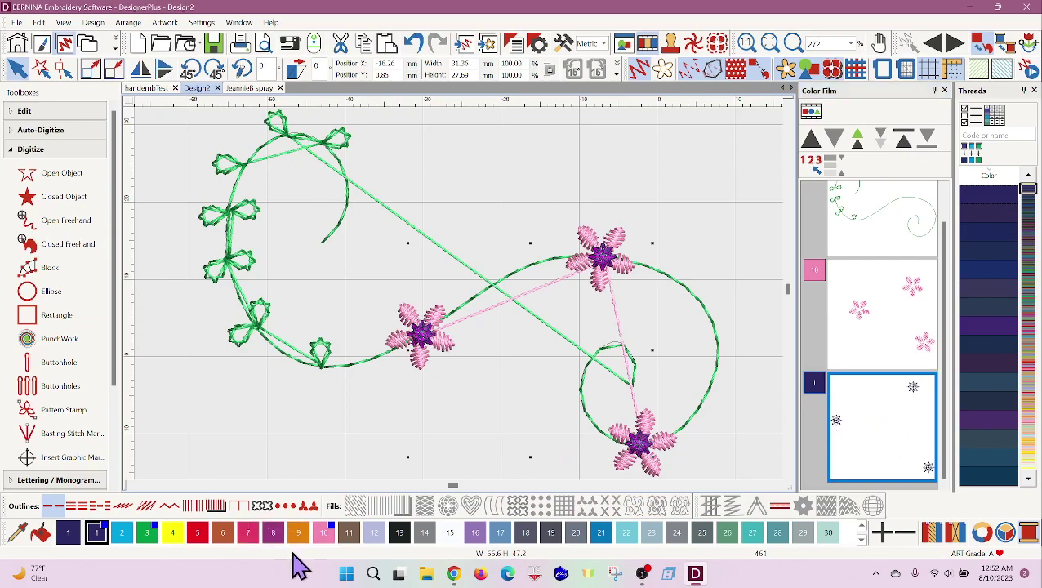
pyautogui.click(176, 535)
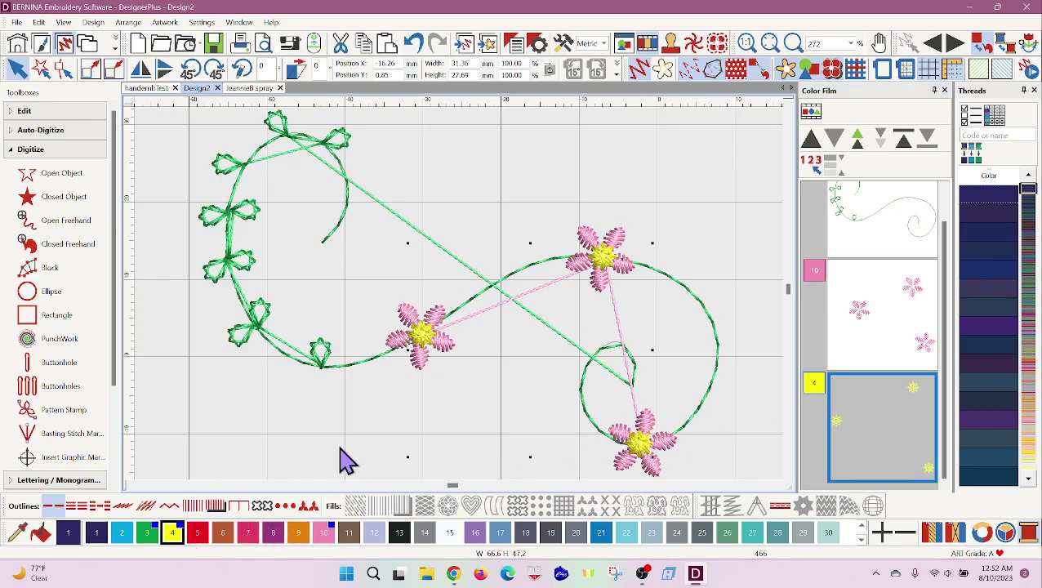
pyautogui.click(255, 459)
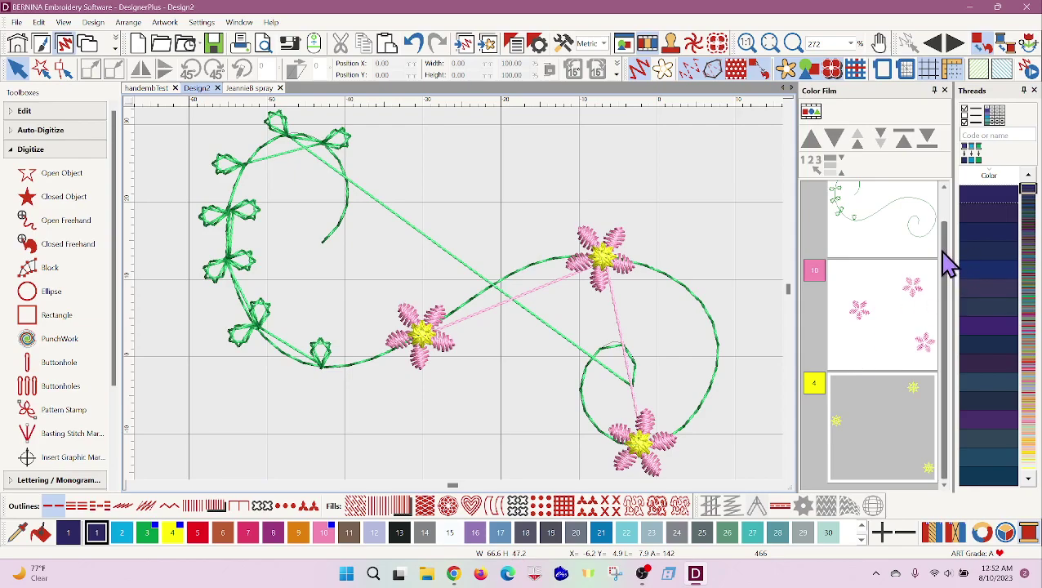
# Set the pink flowers' connectors to 'Trim, if next connector >=' 6 mm and apply
pyautogui.click(885, 353)
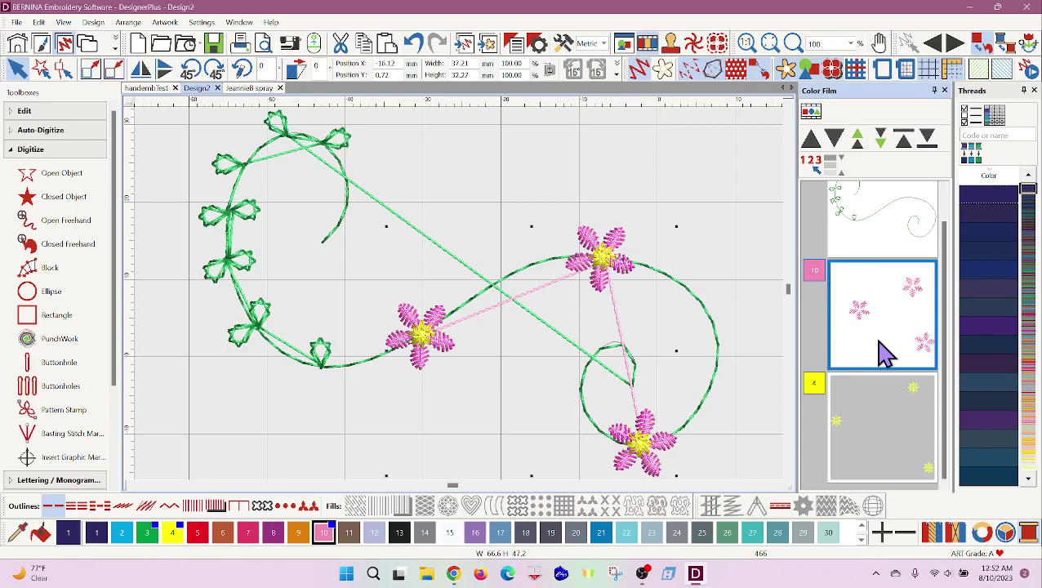
pyautogui.rightClick(884, 353)
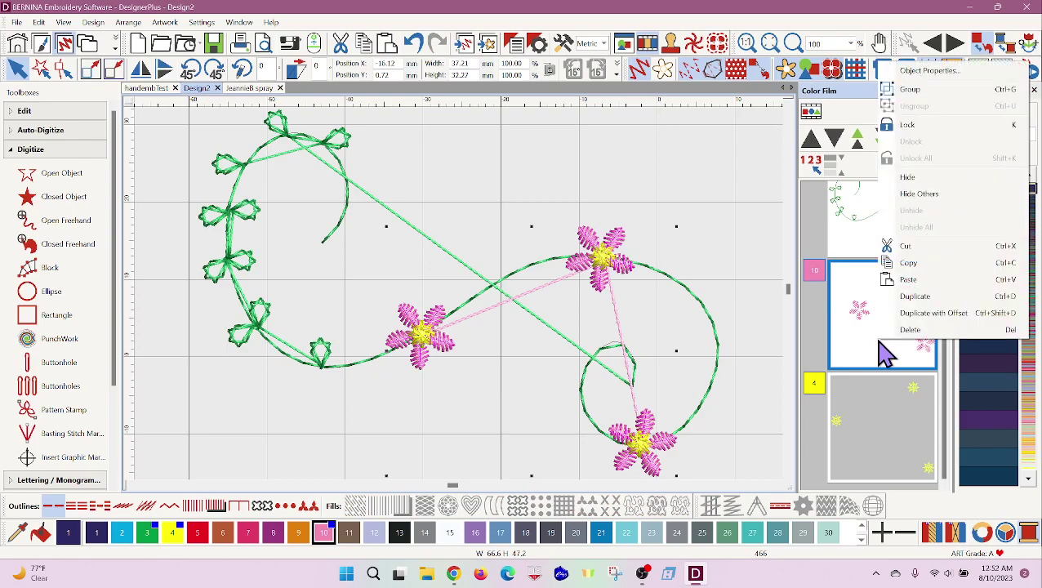
pyautogui.click(928, 76)
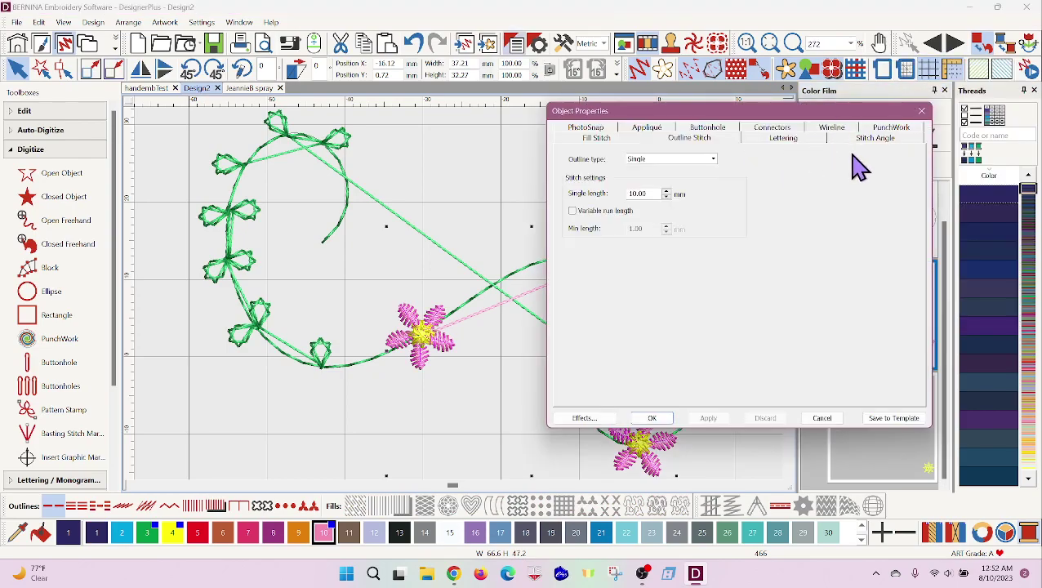
pyautogui.click(774, 130)
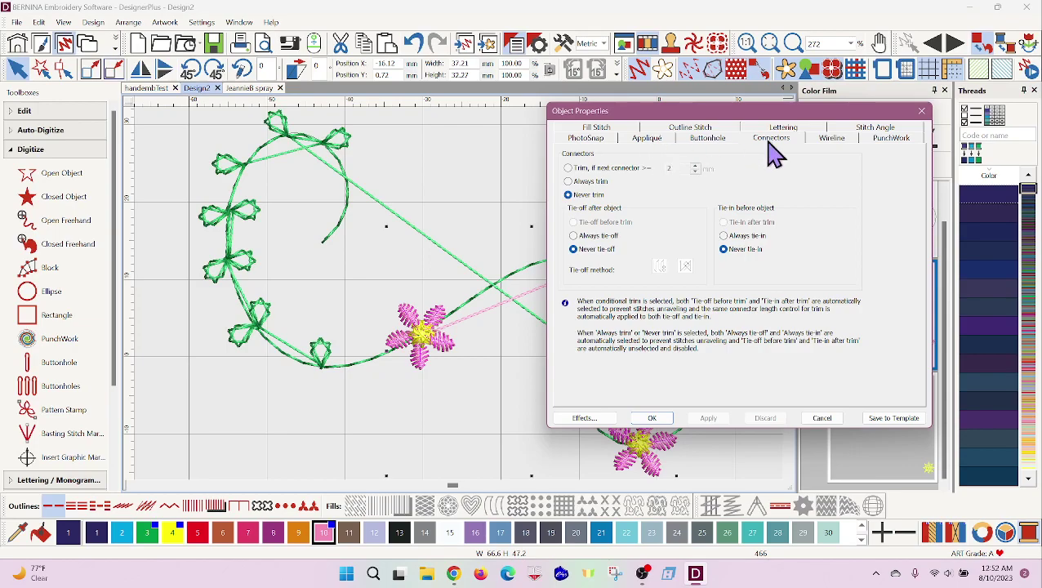
pyautogui.click(568, 168)
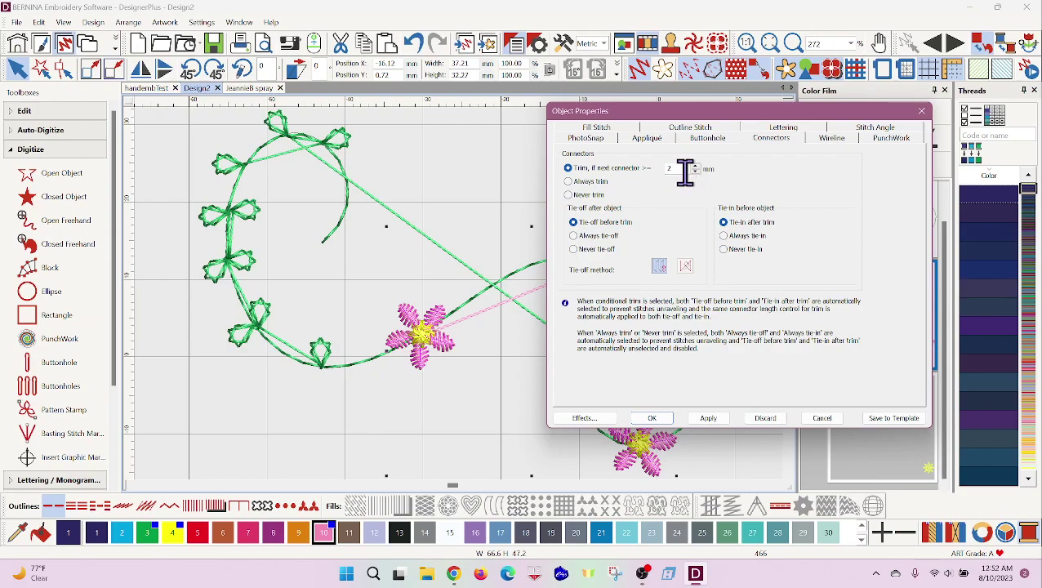
pyautogui.doubleClick(667, 169)
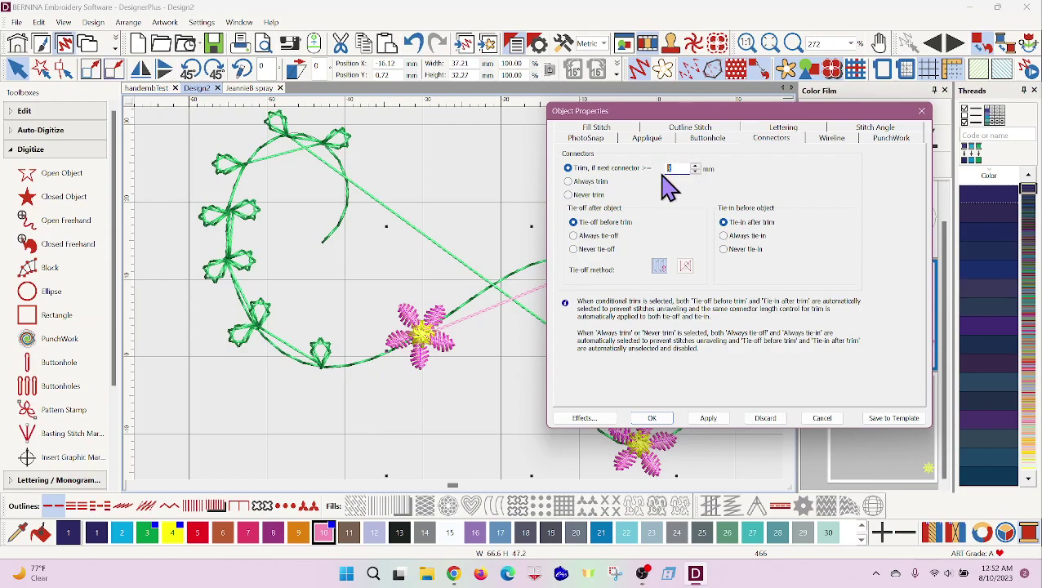
pyautogui.write('6')
pyautogui.click(708, 419)
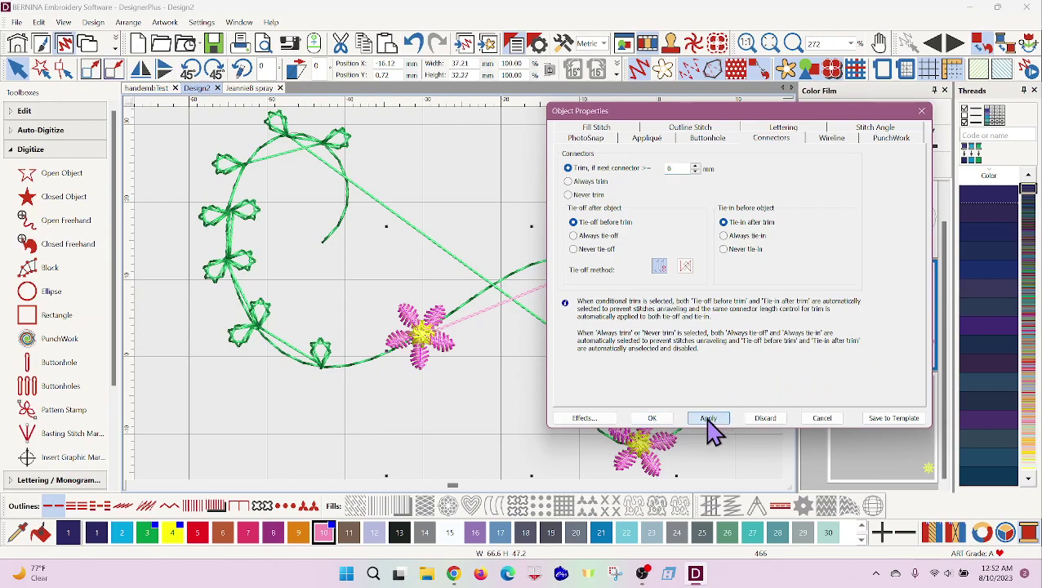
pyautogui.click(653, 419)
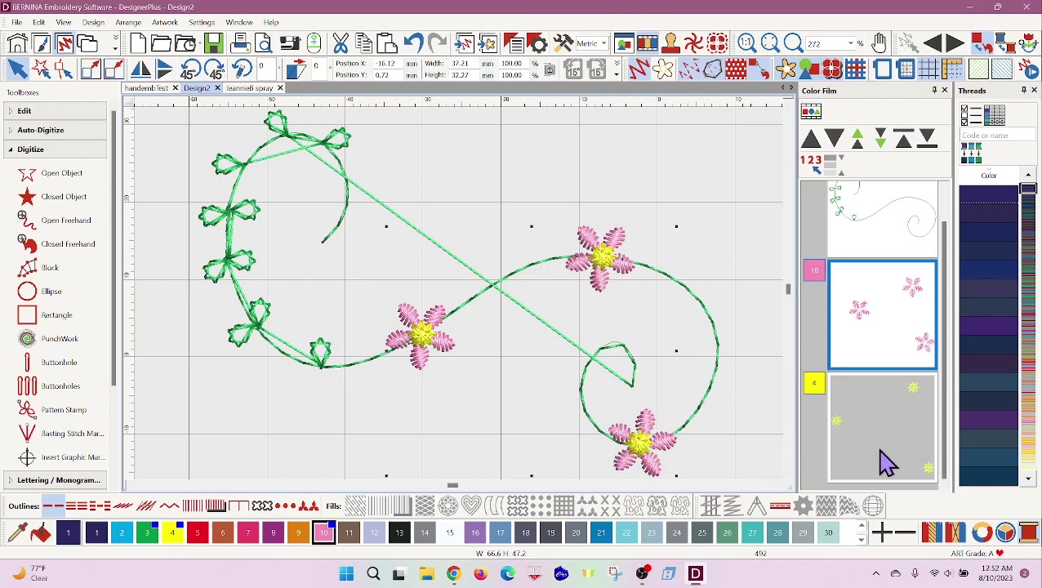
pyautogui.click(887, 462)
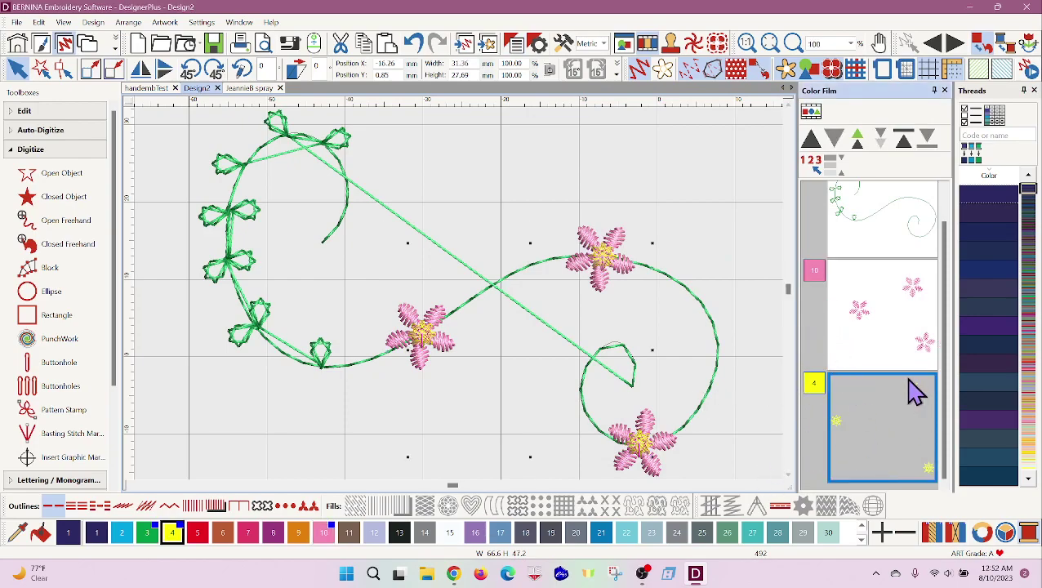
# Deselect the design and briefly check the stitches in outline view
pyautogui.click(758, 423)
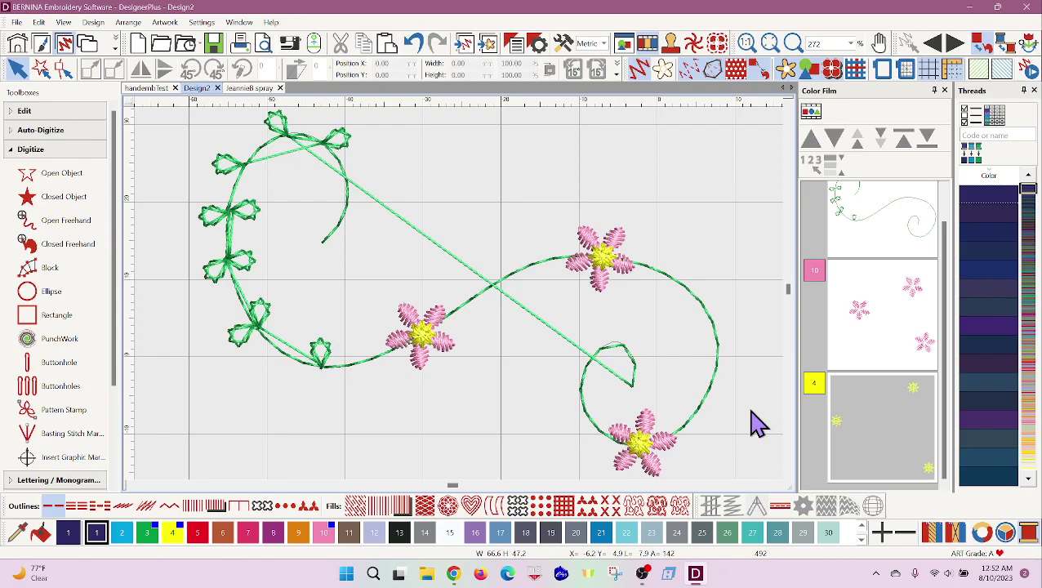
pyautogui.press('t')
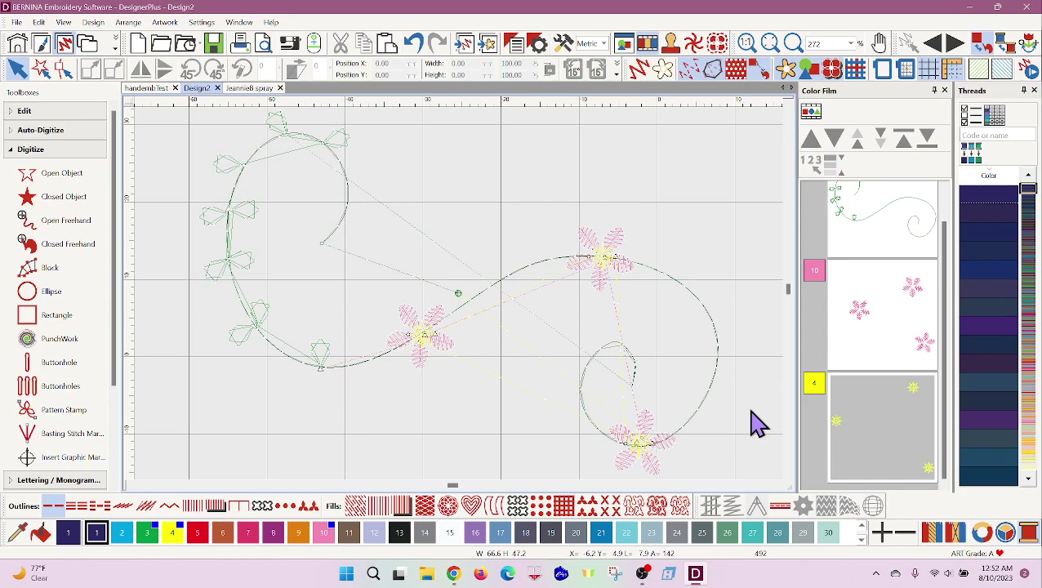
pyautogui.press('t')
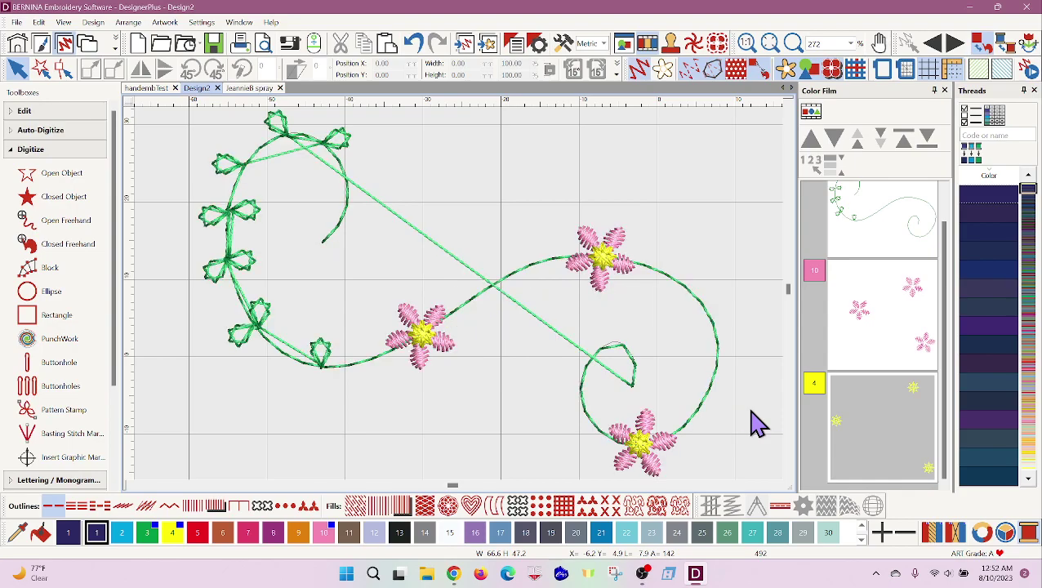
# Give the yellow flower centres a 'Trim, if next connector' threshold of 6 mm and apply
pyautogui.click(905, 439)
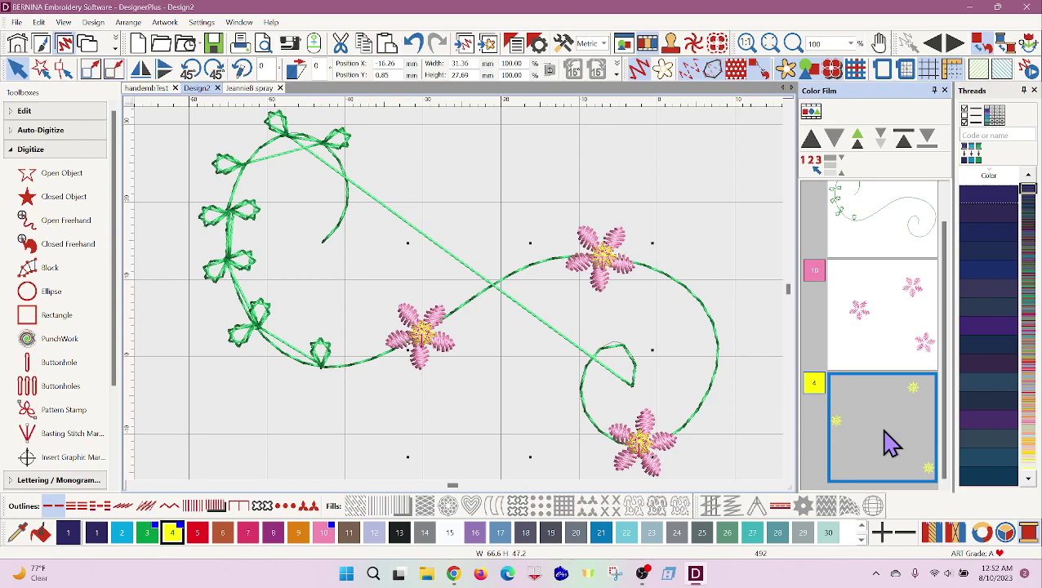
pyautogui.rightClick(884, 430)
pyautogui.click(946, 162)
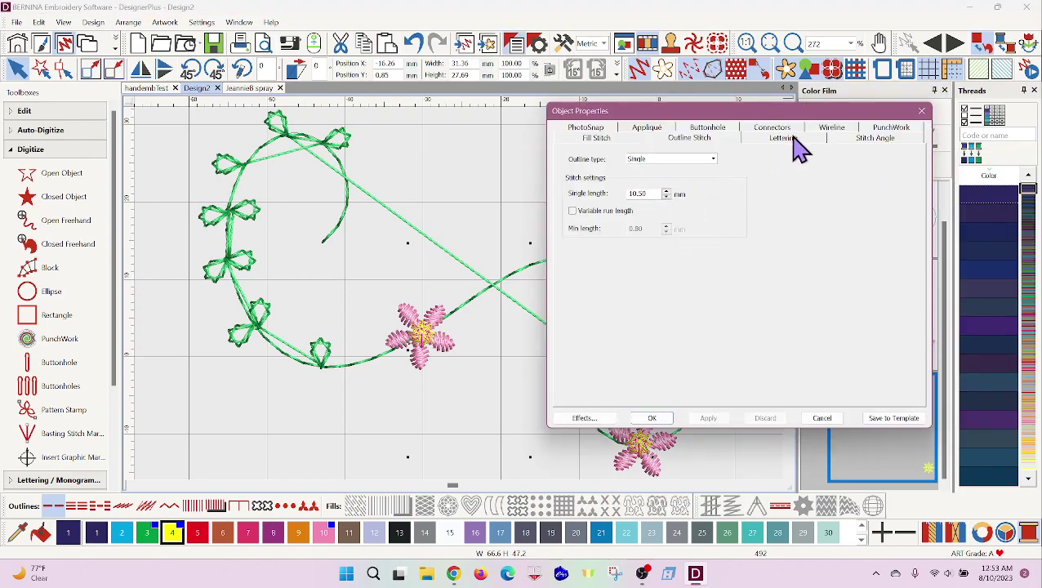
pyautogui.click(794, 129)
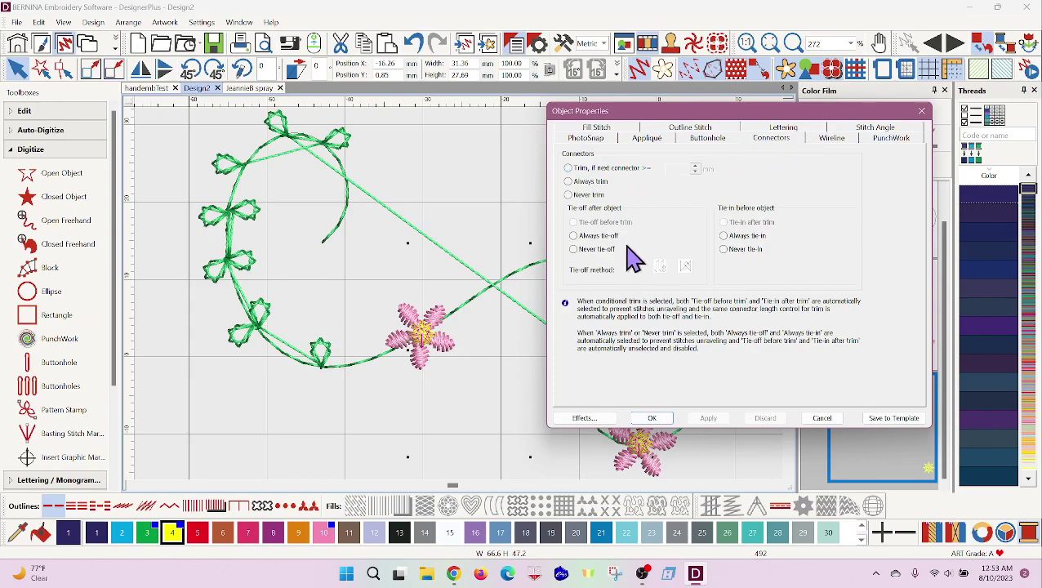
pyautogui.click(567, 167)
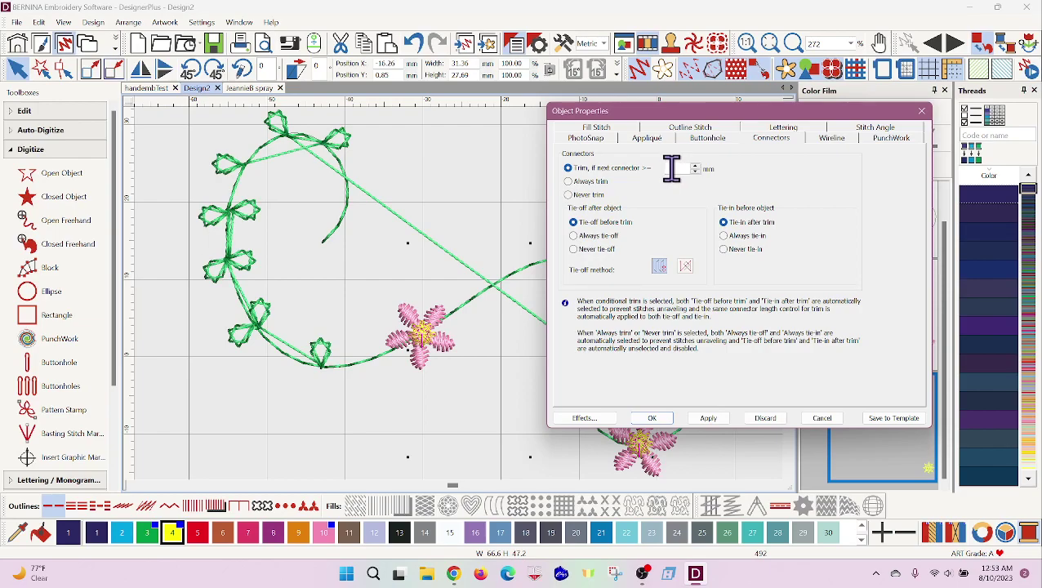
pyautogui.click(672, 168)
pyautogui.write('6')
pyautogui.click(709, 422)
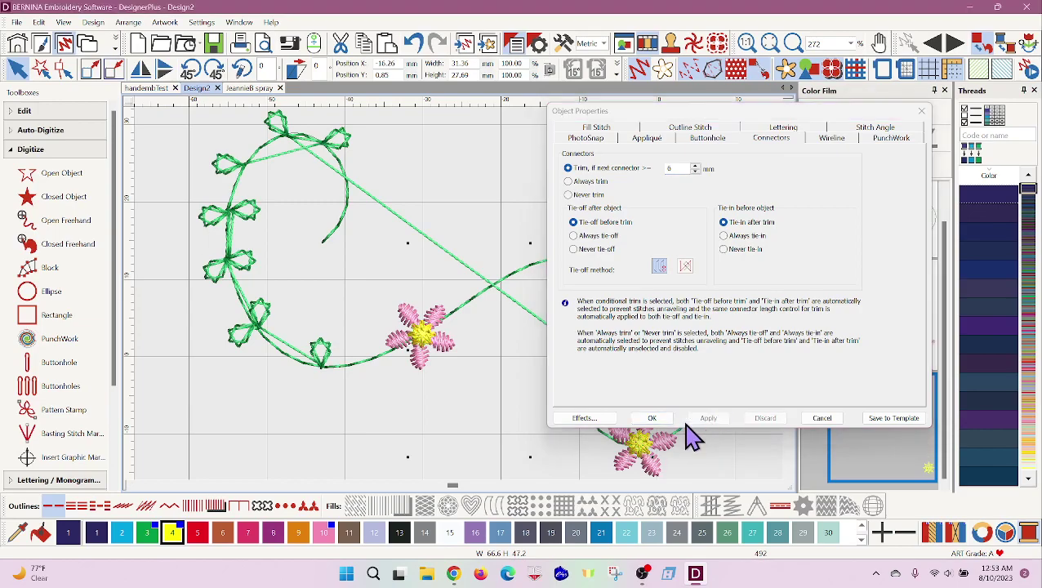
pyautogui.click(653, 420)
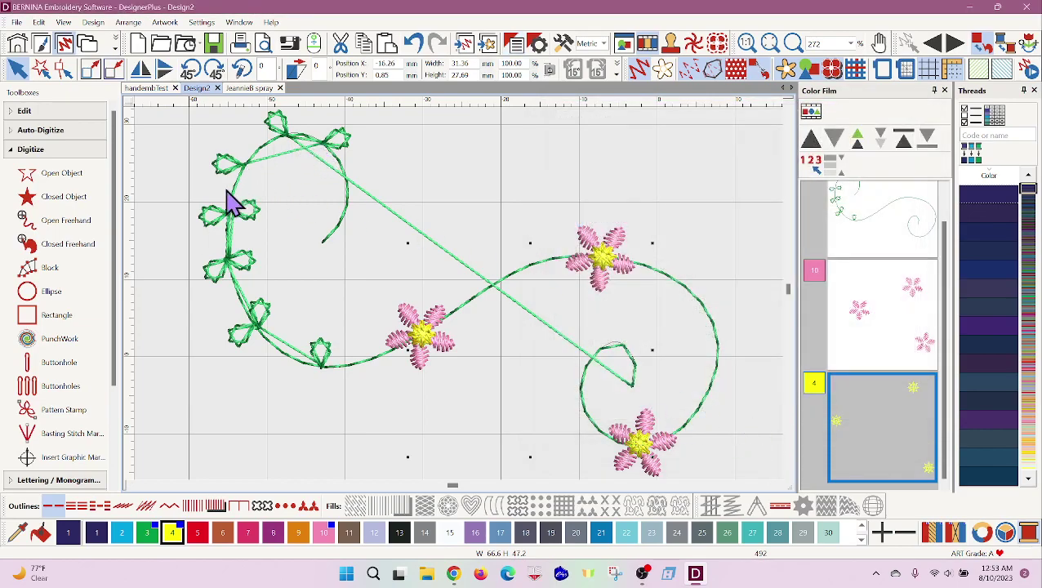
# Use Branching on the selected green vine and leaves to merge them into one object
pyautogui.click(874, 216)
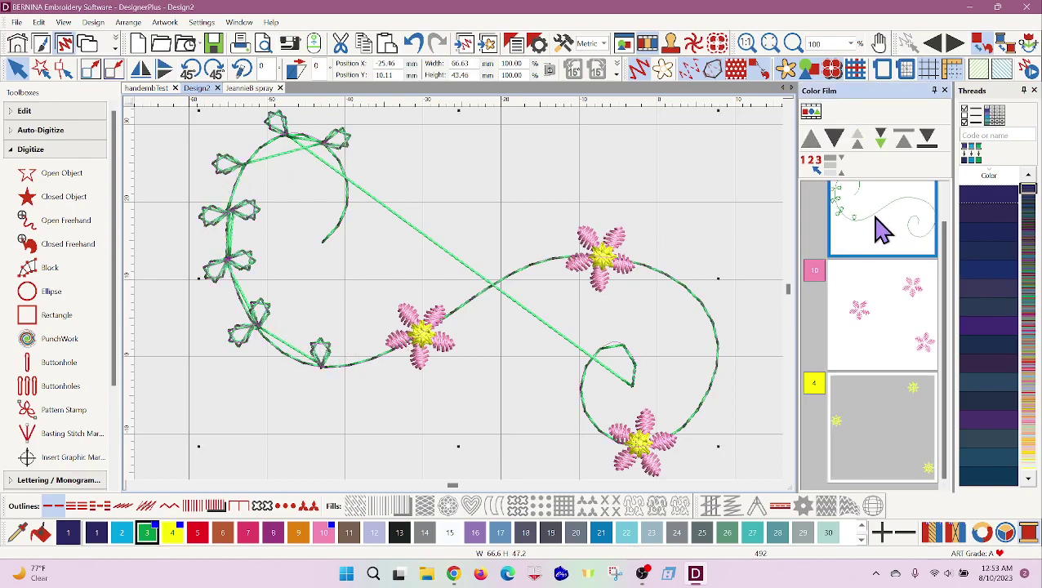
pyautogui.click(12, 151)
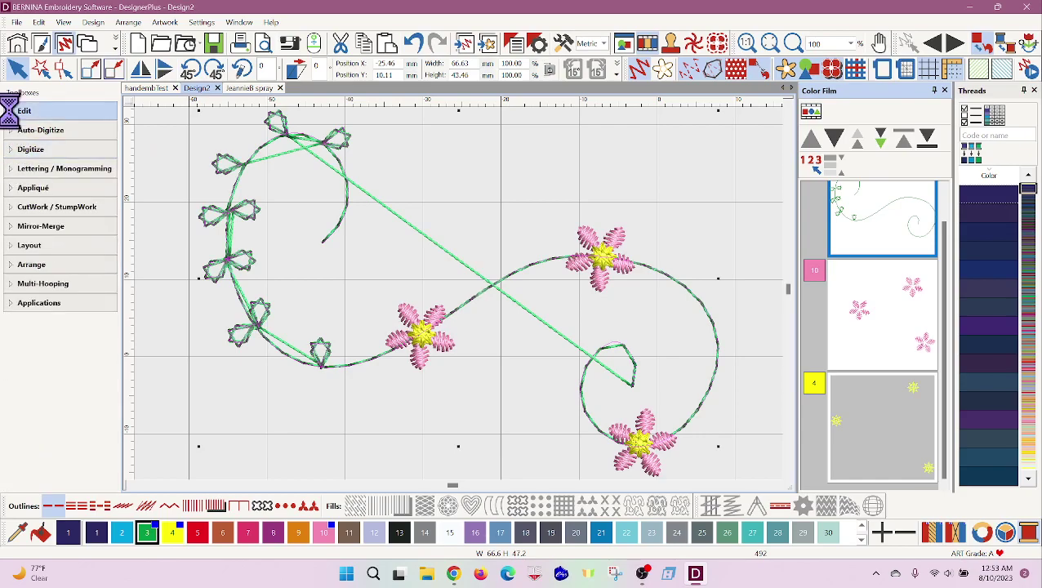
pyautogui.click(11, 111)
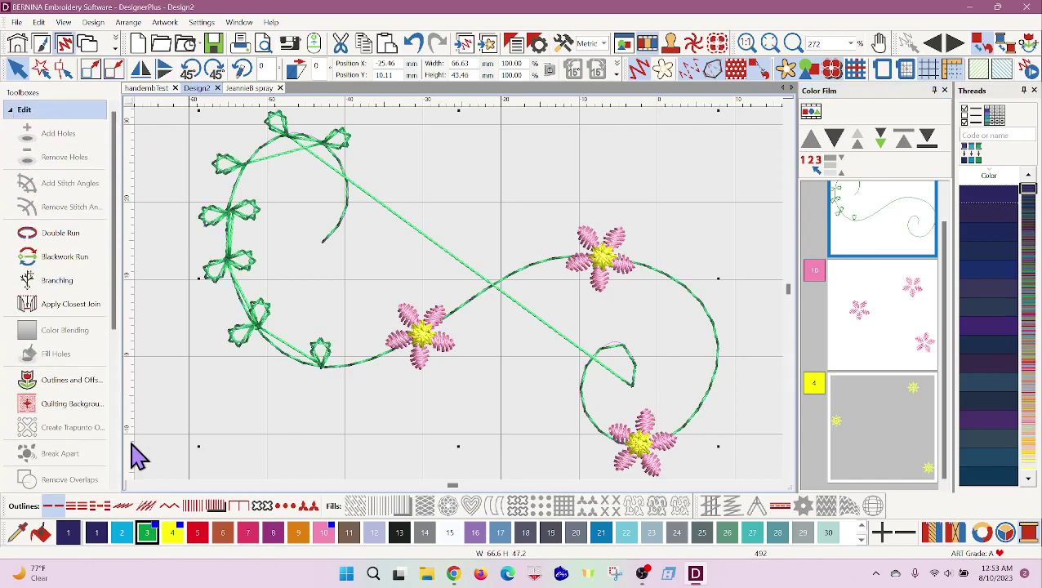
pyautogui.click(70, 296)
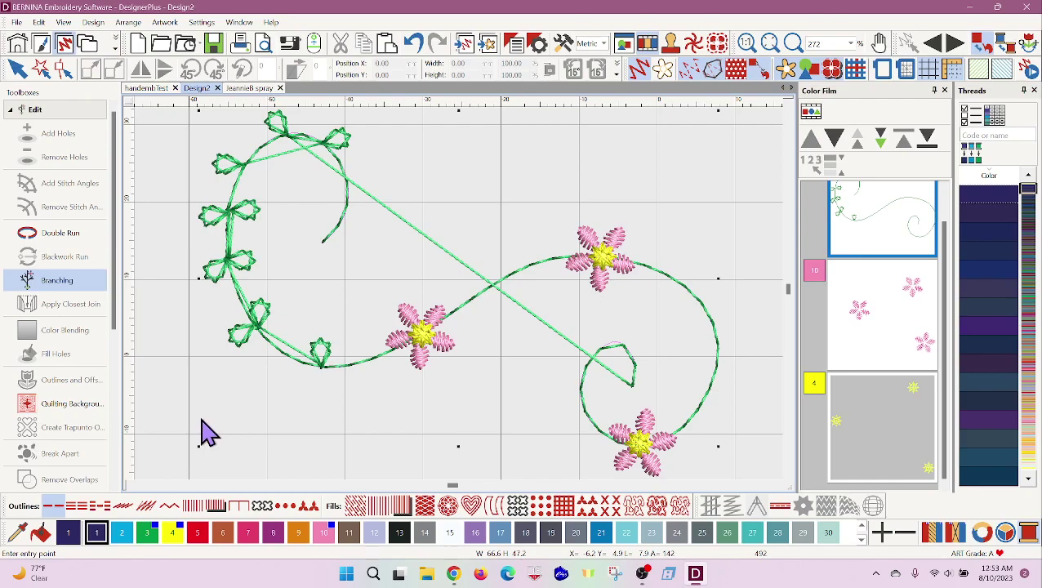
pyautogui.click(202, 423)
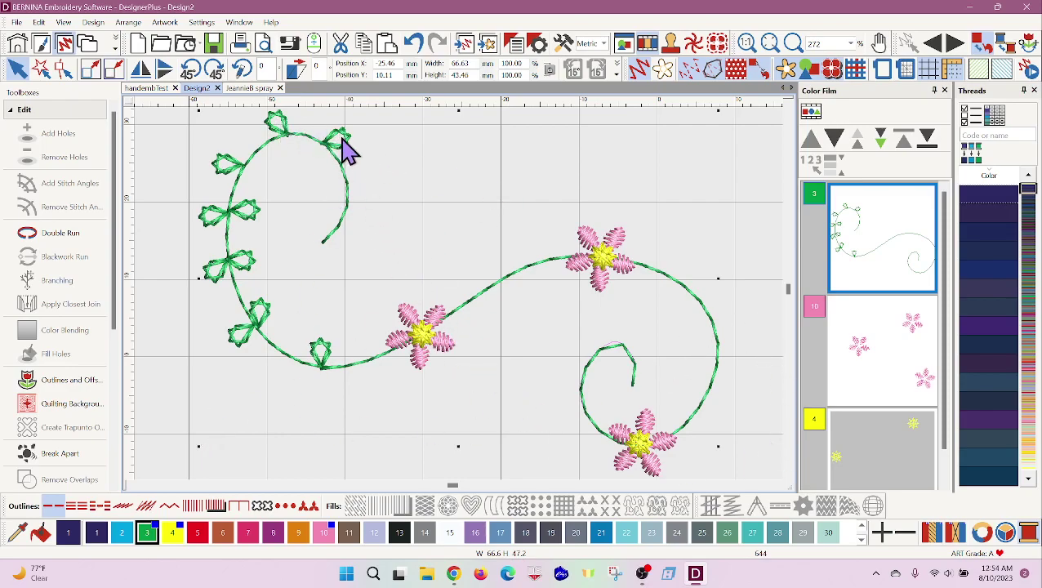
# Replay the finished vine design's green, pink and yellow stitching in the Stitch Player
pyautogui.click(1031, 71)
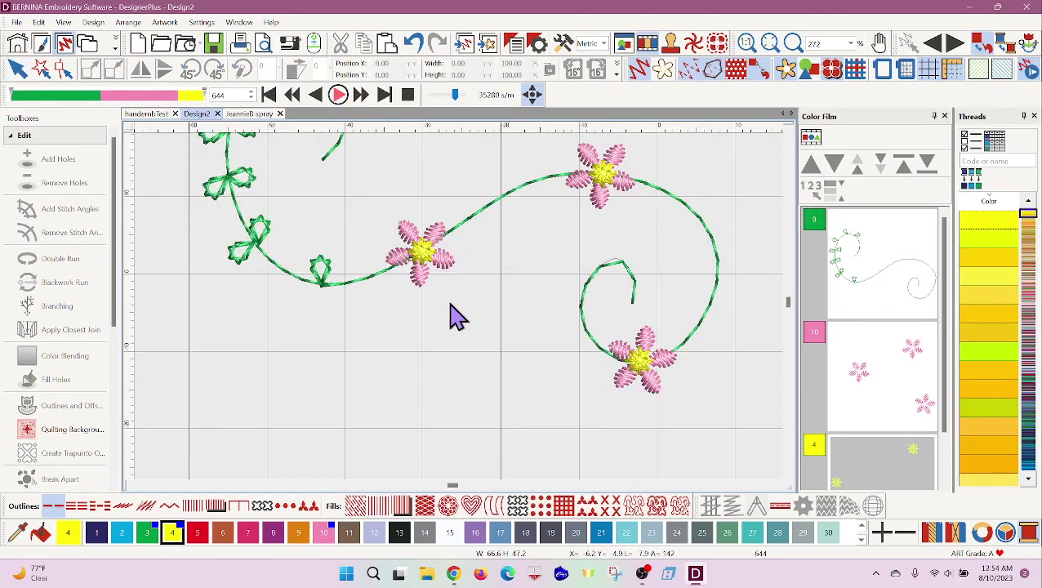
pyautogui.scroll(10, 461, 318)
pyautogui.scroll(-10, 461, 321)
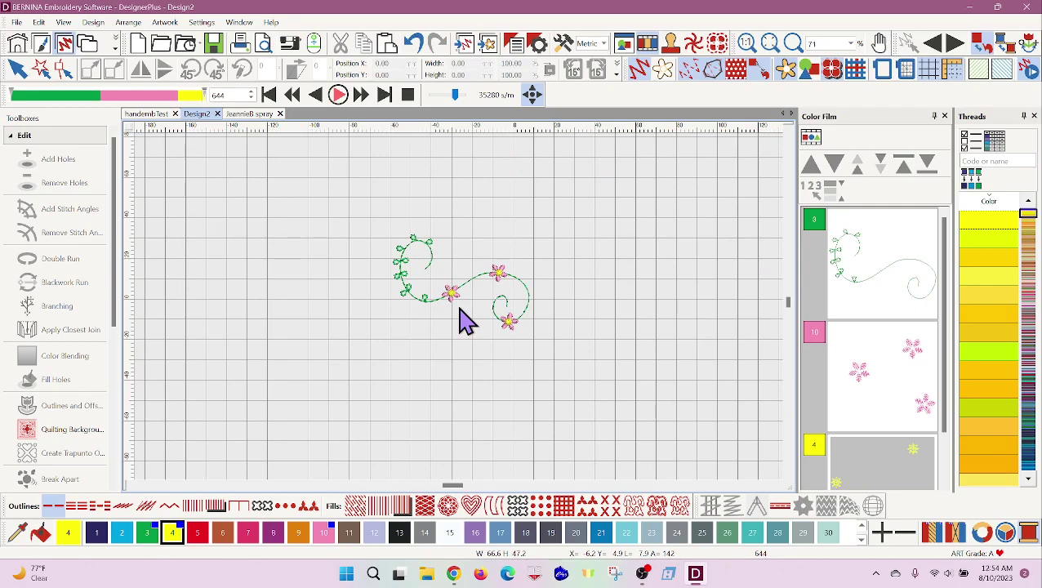